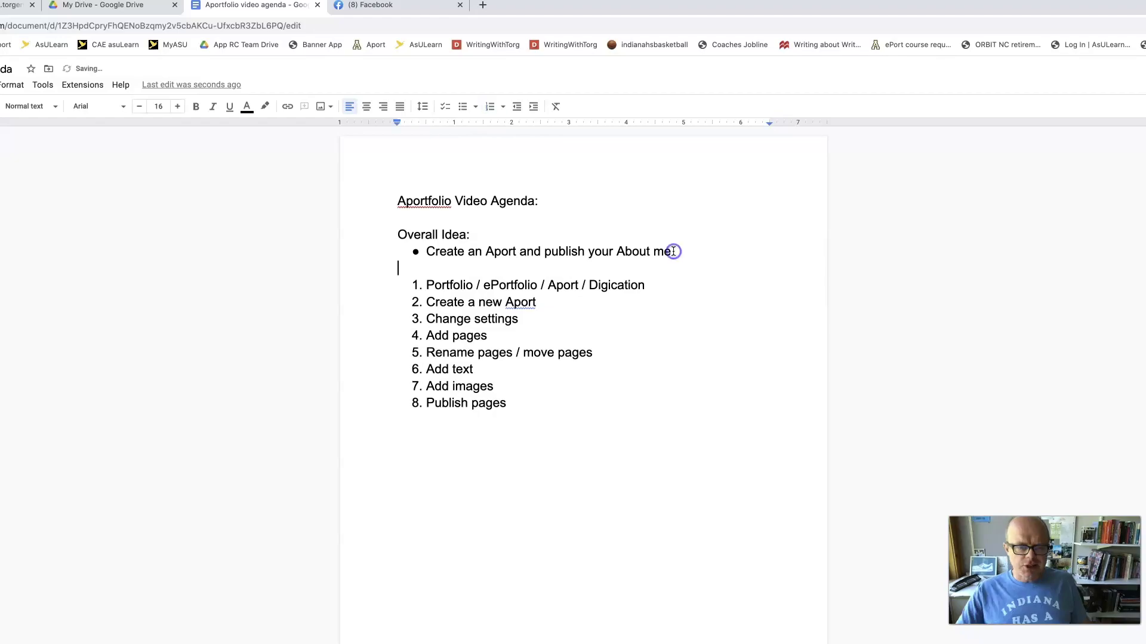
{"action": "key", "text": "Return"}
Insert blank lines after the 'About me' bullet, above the numbered agenda list
{"action": "scroll", "coordinate": [642, 277], "scroll_direction": "down", "scroll_amount": 1}
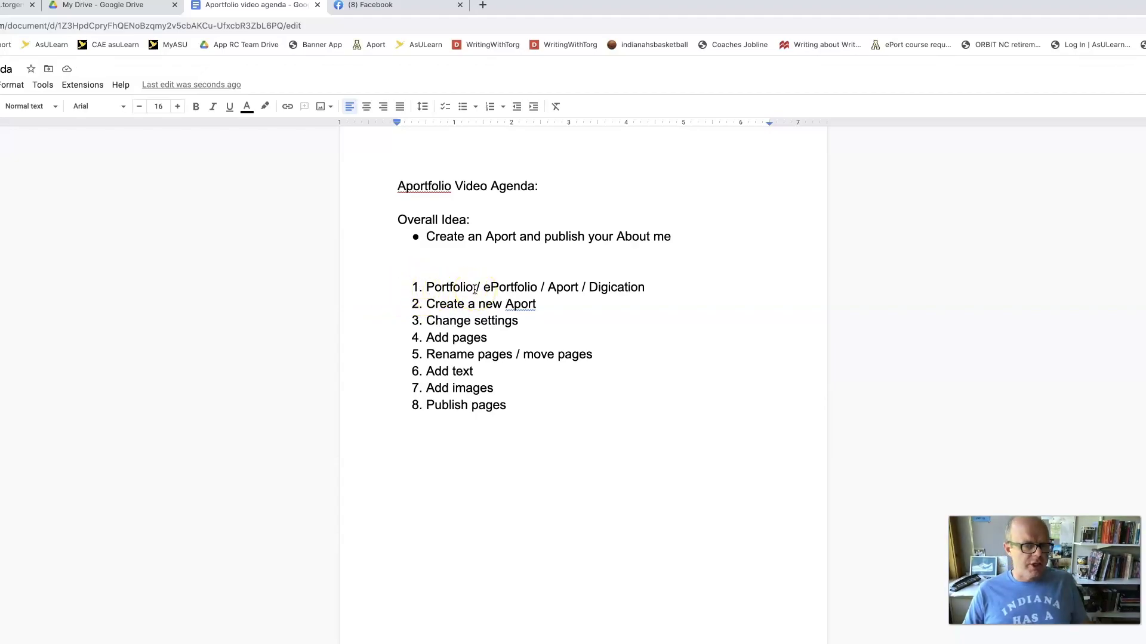
{"action": "left_click_drag", "start_coordinate": [583, 290], "coordinate": [547, 291]}
{"action": "left_click", "coordinate": [572, 288]}
{"action": "left_click", "coordinate": [672, 292]}
{"action": "left_click", "coordinate": [657, 289]}
Search Google for 'appalachian state aportfolio'
{"action": "left_click", "coordinate": [373, 6]}
{"action": "type", "text": "state aportfolio"}
{"action": "key", "text": "Return"}
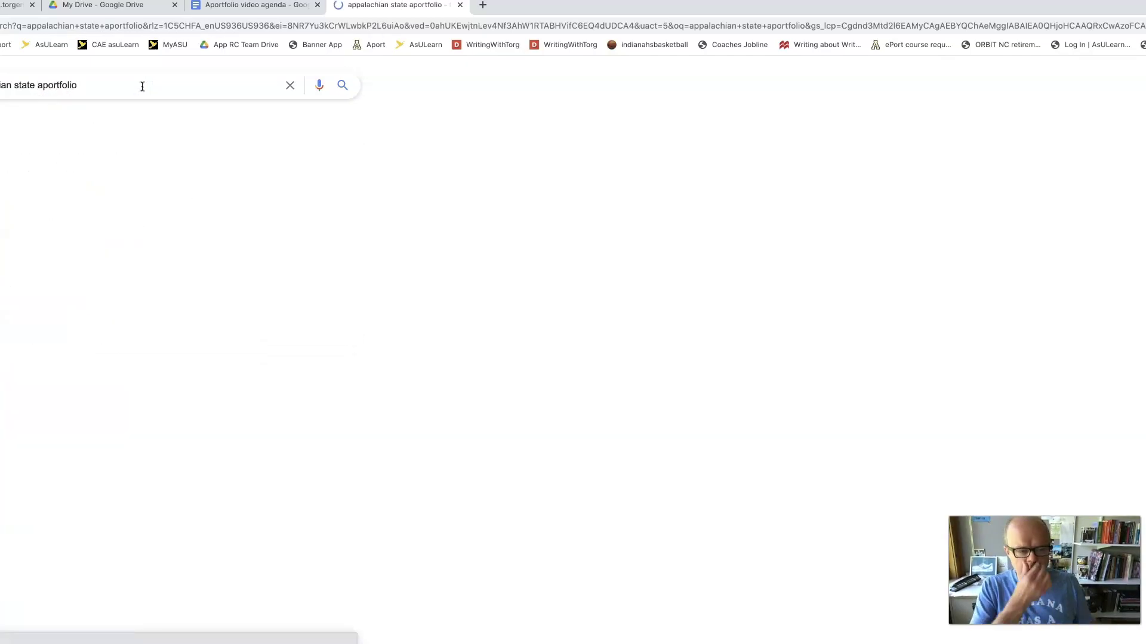
Open the Appalachian State Aportfolio result and sign in with the saved credentials
{"action": "left_click", "coordinate": [91, 192]}
{"action": "left_click", "coordinate": [343, 453]}
{"action": "left_click", "coordinate": [613, 292]}
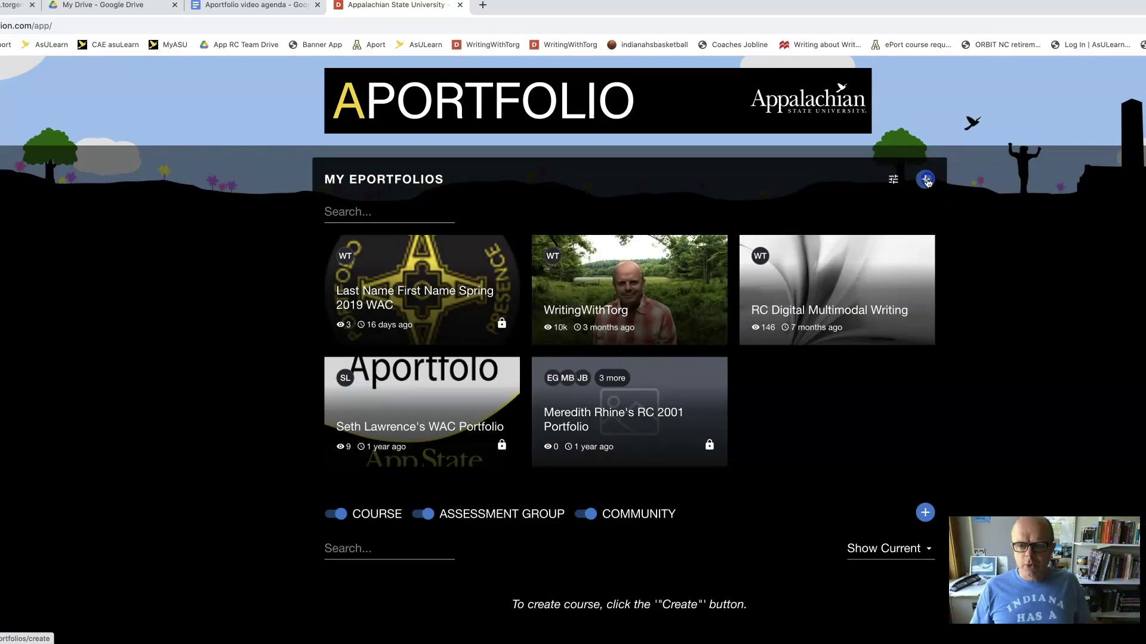
Create a new ePortfolio from the A-Totally-Blank template titled 'Last name'
{"action": "left_click", "coordinate": [926, 180]}
{"action": "left_click", "coordinate": [529, 342]}
{"action": "left_click", "coordinate": [491, 165]}
{"action": "type", "text": "Last name first name Torg Summer 2022"}
{"action": "scroll", "coordinate": [870, 584], "scroll_direction": "down", "scroll_amount": 1}
{"action": "left_click", "coordinate": [917, 624]}
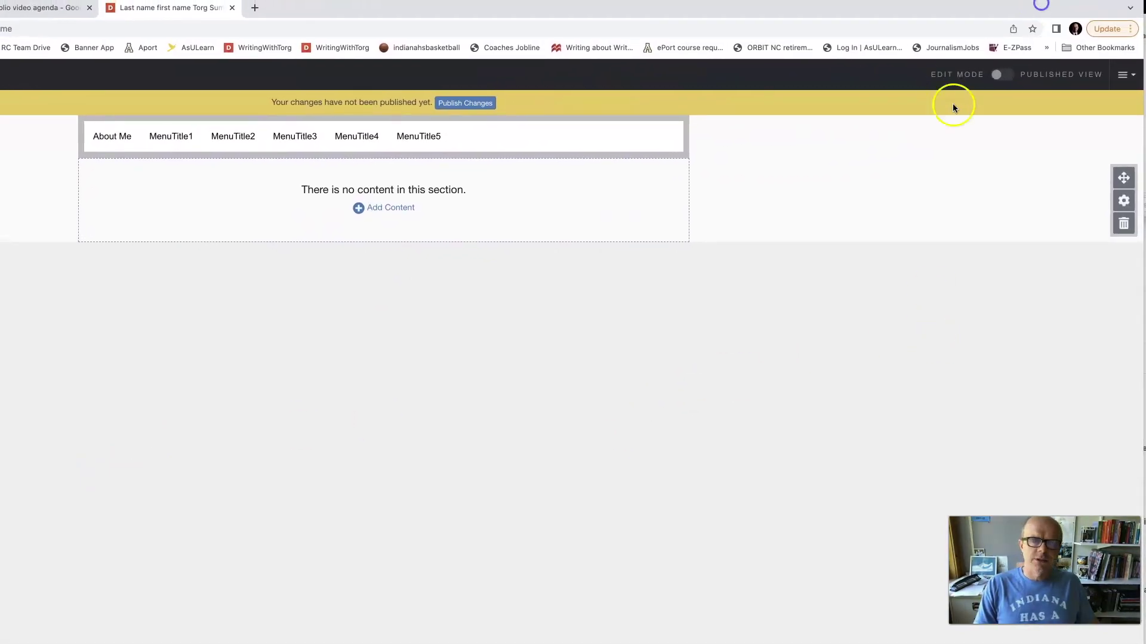
Set the ePortfolio privacy to Private within Appalachian State University and save the settings
{"action": "left_click", "coordinate": [1123, 75]}
{"action": "left_click", "coordinate": [1038, 208]}
{"action": "left_click", "coordinate": [177, 282]}
{"action": "left_click", "coordinate": [212, 327]}
{"action": "left_click", "coordinate": [661, 628]}
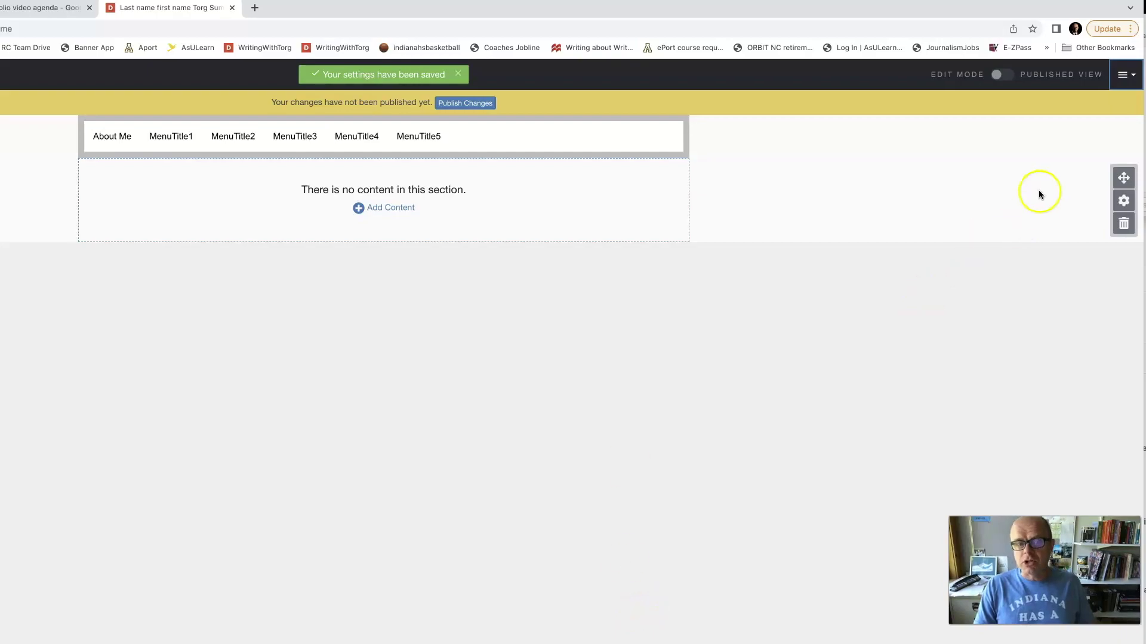
{"action": "left_click", "coordinate": [1125, 75]}
{"action": "left_click", "coordinate": [1135, 75]}
Unlock the header and rename MenuTitle1 to 'Reflective Letter' and MenuTitle2 to 'Discourse Report'
{"action": "right_click", "coordinate": [514, 180]}
{"action": "left_click", "coordinate": [946, 221]}
{"action": "left_click", "coordinate": [117, 144]}
{"action": "left_click", "coordinate": [1124, 137]}
{"action": "left_click", "coordinate": [698, 136]}
{"action": "double_click", "coordinate": [94, 178]}
{"action": "type", "text": "R"}
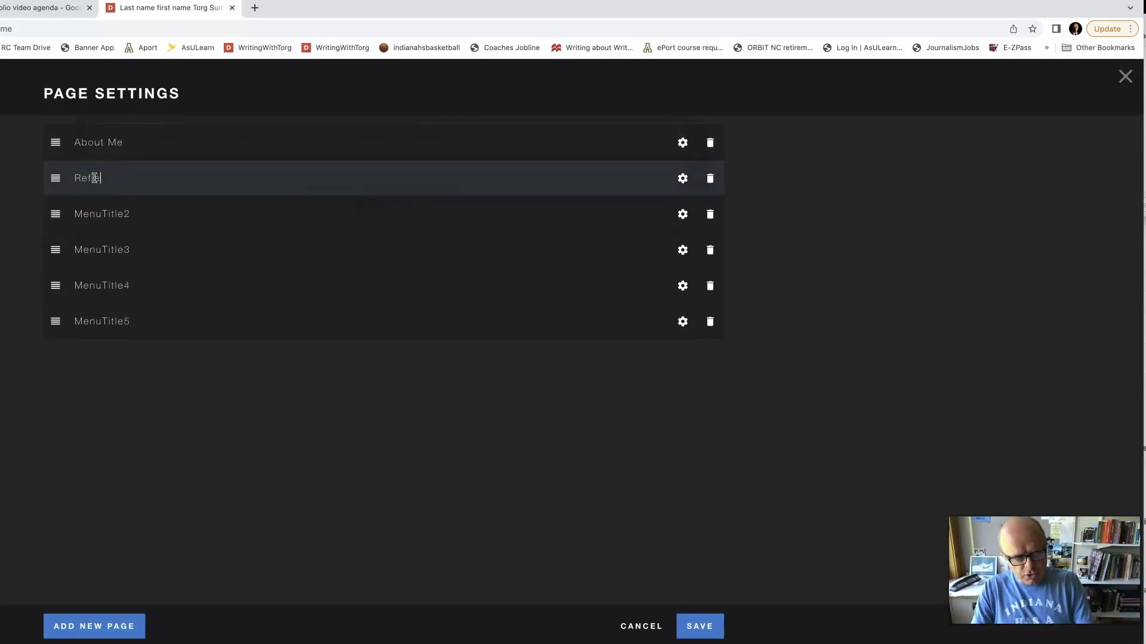
{"action": "type", "text": "eflective Letter"}
{"action": "left_click_drag", "start_coordinate": [137, 214], "coordinate": [42, 209]}
{"action": "type", "text": "Discourse Report"}
Move both pages above About Me, delete MenuTitle3–5, and save, confirming with 'delete'
{"action": "left_click_drag", "start_coordinate": [52, 179], "coordinate": [59, 144]}
{"action": "mouse_move", "coordinate": [57, 217]}
{"action": "left_mouse_down"}
{"action": "mouse_move", "coordinate": [56, 182]}
{"action": "mouse_move", "coordinate": [56, 205]}
{"action": "left_mouse_up"}
{"action": "left_click", "coordinate": [710, 250]}
{"action": "left_click", "coordinate": [711, 254]}
{"action": "left_click", "coordinate": [711, 255]}
{"action": "left_click", "coordinate": [699, 626]}
{"action": "left_click", "coordinate": [363, 336]}
{"action": "type", "text": "delete"}
{"action": "left_click", "coordinate": [424, 366]}
{"action": "left_click", "coordinate": [288, 149]}
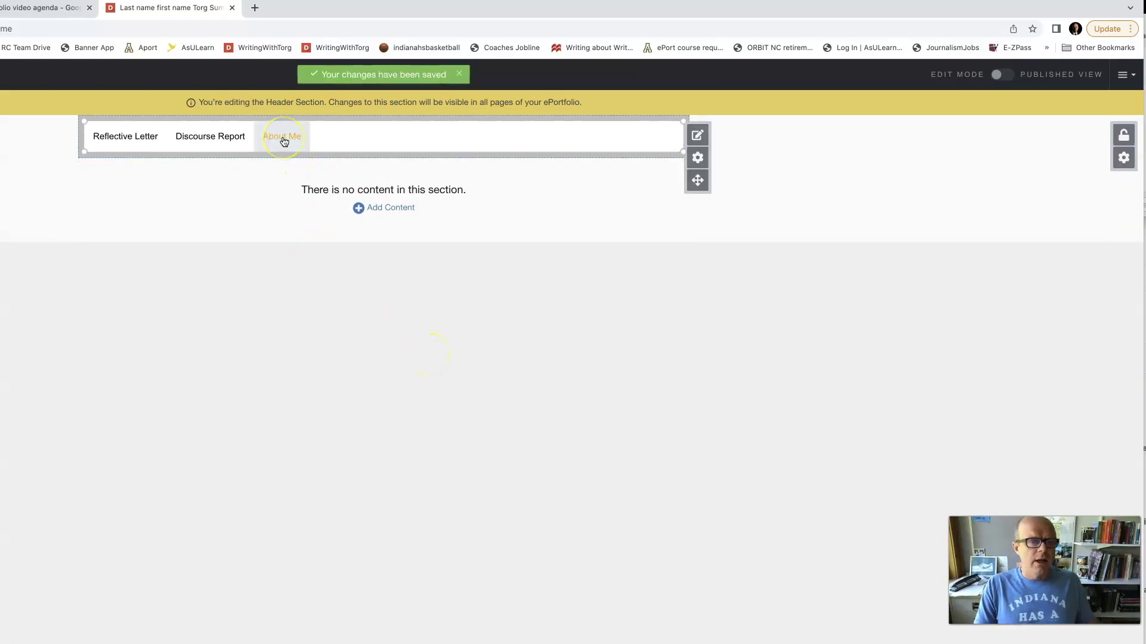
{"action": "left_click", "coordinate": [283, 138]}
{"action": "left_click", "coordinate": [358, 205]}
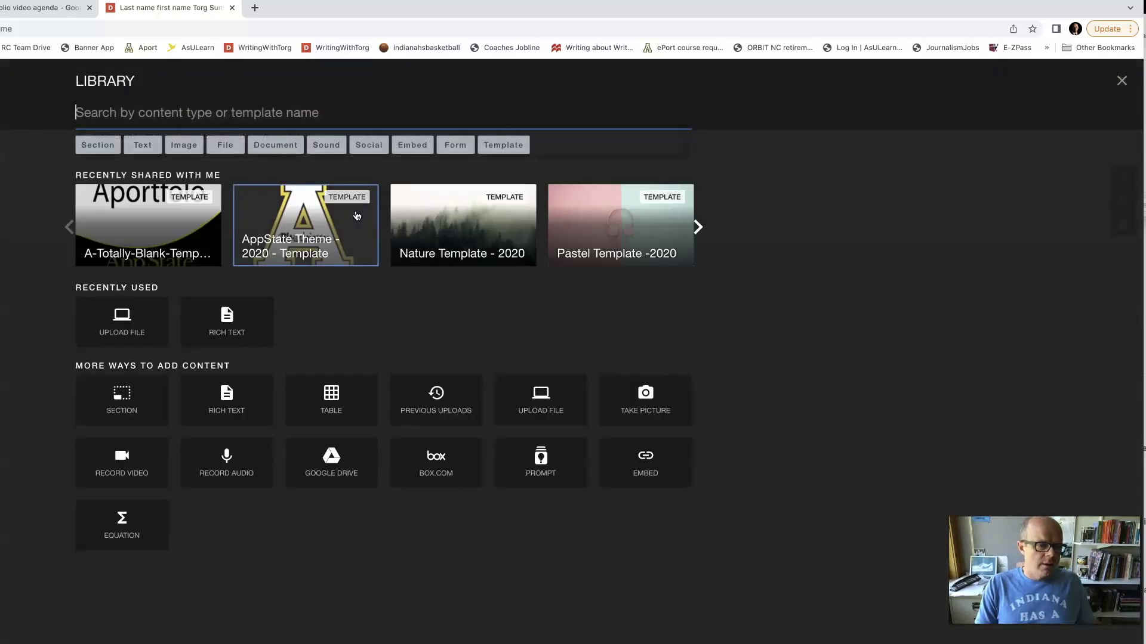
{"action": "left_click", "coordinate": [234, 327]}
{"action": "left_click", "coordinate": [252, 193]}
{"action": "type", "text": "Torg About Me"}
{"action": "left_click_drag", "start_coordinate": [294, 192], "coordinate": [161, 190]}
{"action": "left_click", "coordinate": [211, 151]}
{"action": "left_click", "coordinate": [211, 153]}
{"action": "left_click", "coordinate": [457, 153]}
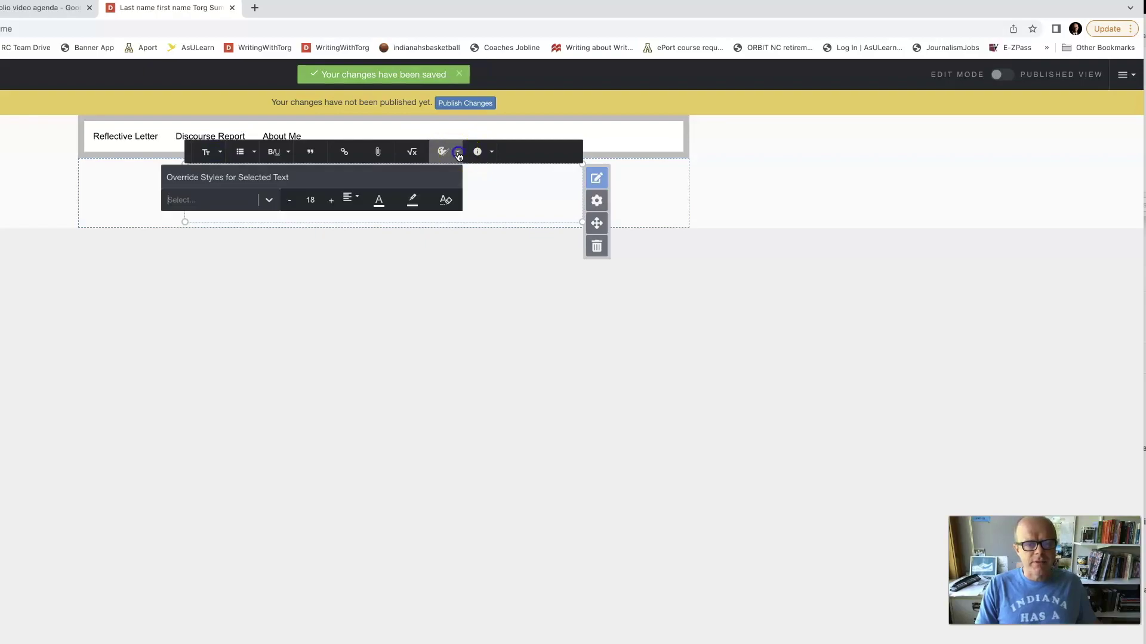
{"action": "left_click", "coordinate": [313, 198]}
{"action": "left_click", "coordinate": [330, 200]}
{"action": "left_click", "coordinate": [330, 200]}
{"action": "left_click", "coordinate": [331, 201]}
{"action": "left_click", "coordinate": [330, 201]}
{"action": "left_click", "coordinate": [331, 201]}
{"action": "left_click", "coordinate": [331, 200]}
{"action": "left_click", "coordinate": [413, 206]}
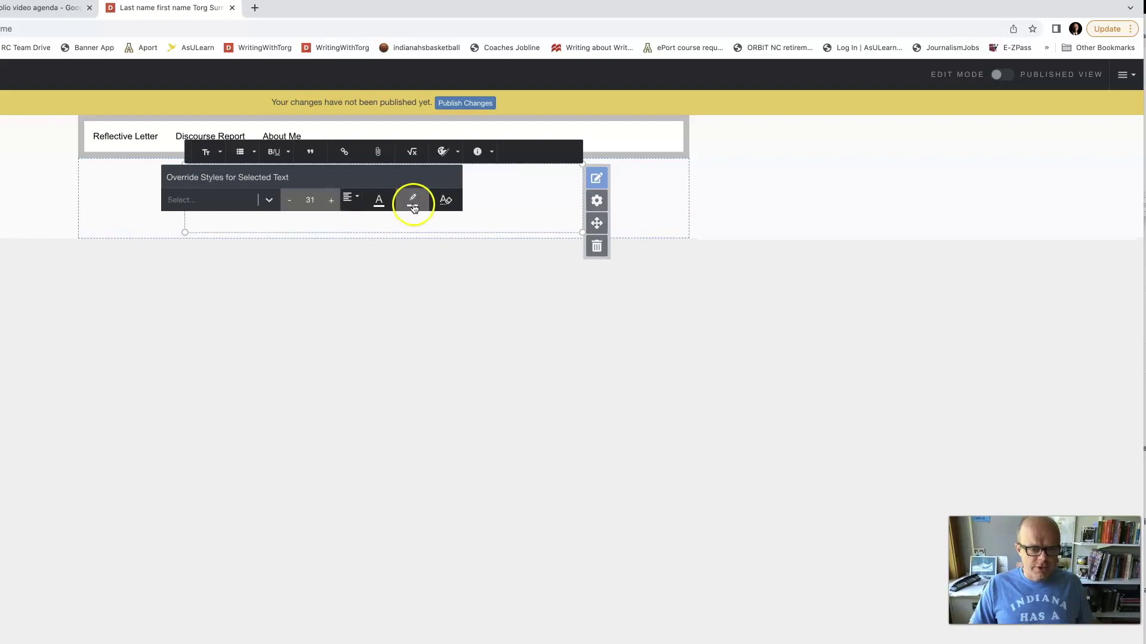
{"action": "left_click", "coordinate": [520, 221]}
{"action": "left_click", "coordinate": [327, 200]}
{"action": "left_click_drag", "start_coordinate": [327, 200], "coordinate": [197, 198]}
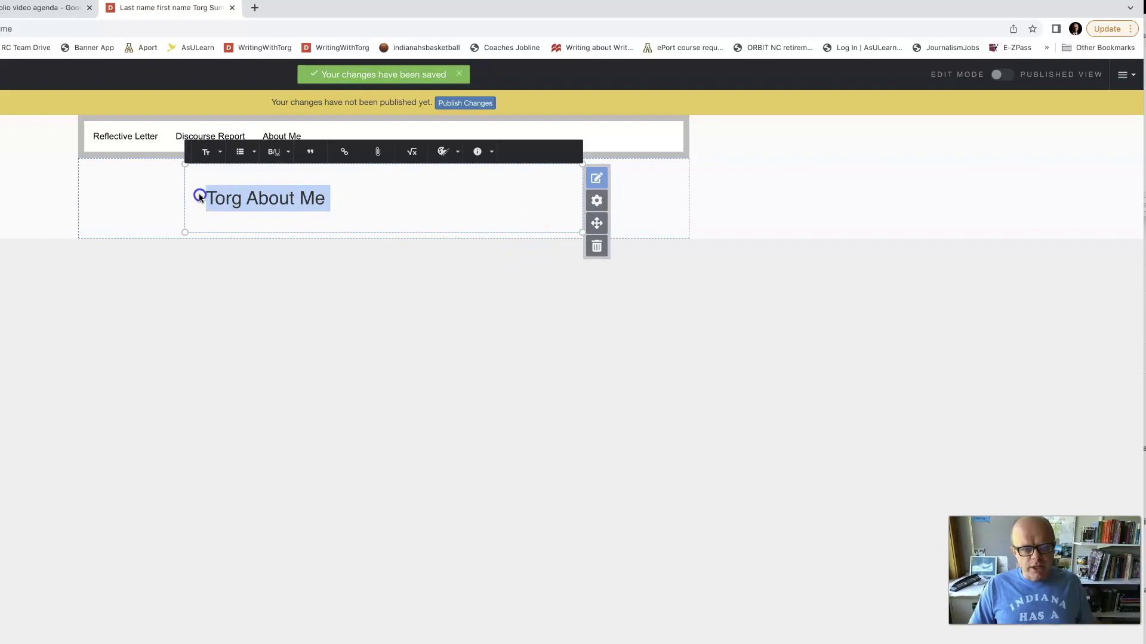
{"action": "left_click", "coordinate": [458, 154]}
{"action": "left_click", "coordinate": [282, 321]}
{"action": "left_click", "coordinate": [347, 206]}
{"action": "left_click", "coordinate": [355, 304]}
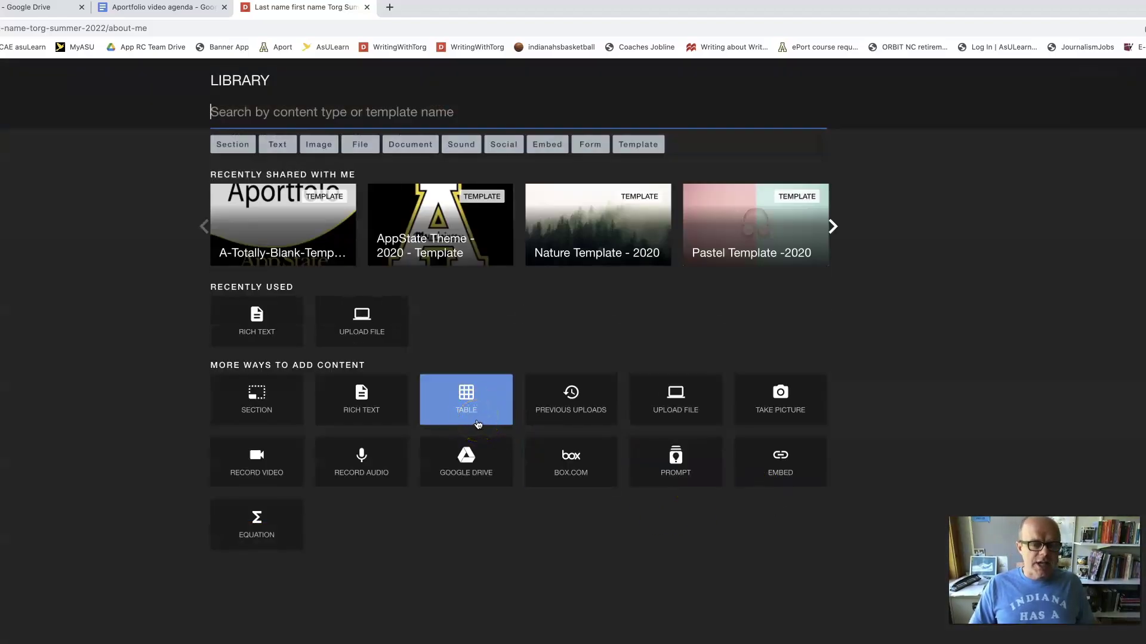
{"action": "left_click", "coordinate": [474, 424]}
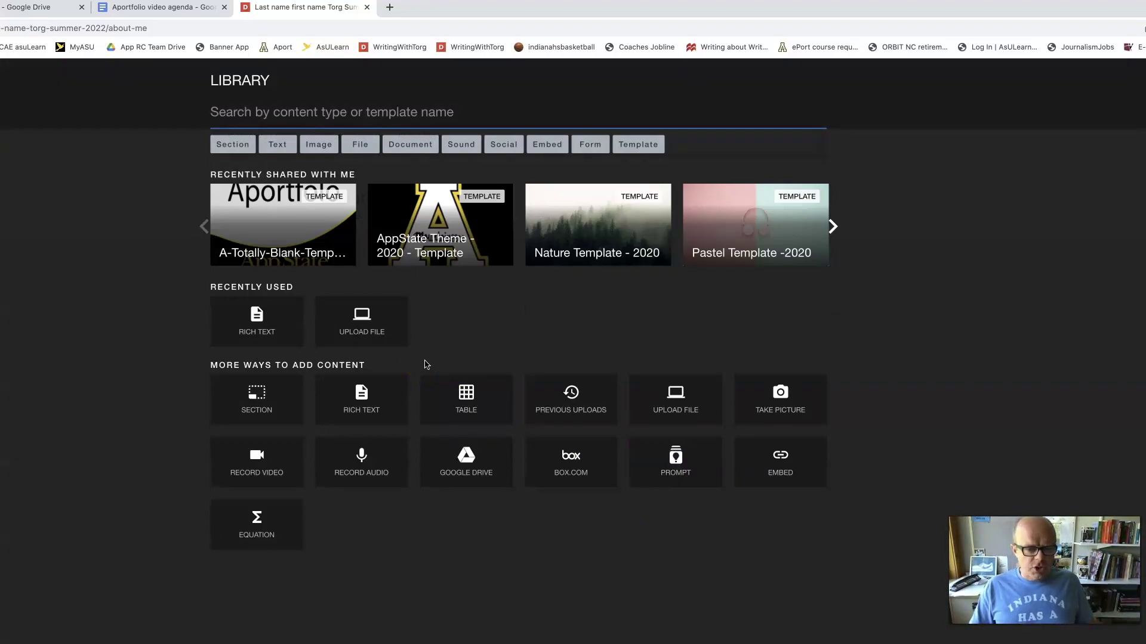
Upload torg family.jpeg from the Desktop and position it under the About Me heading
{"action": "left_click", "coordinate": [356, 324]}
{"action": "left_click", "coordinate": [519, 349]}
{"action": "left_click", "coordinate": [124, 117]}
{"action": "double_click", "coordinate": [234, 95]}
{"action": "left_click", "coordinate": [1077, 637]}
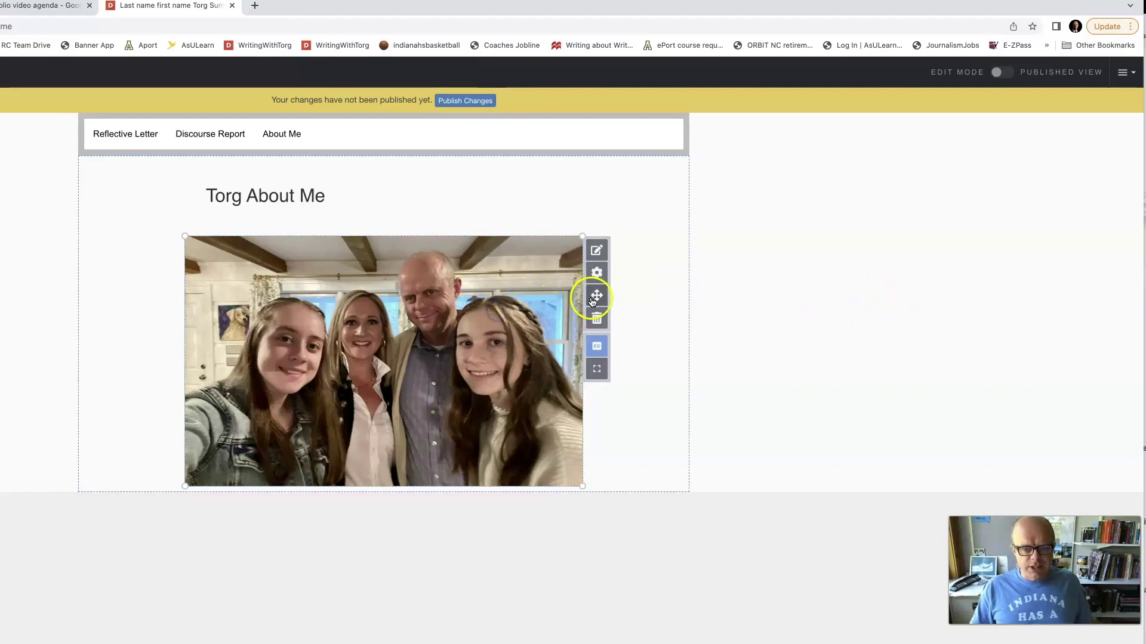
{"action": "mouse_move", "coordinate": [500, 317]}
{"action": "left_mouse_down"}
{"action": "mouse_move", "coordinate": [454, 316]}
{"action": "mouse_move", "coordinate": [513, 319]}
{"action": "left_mouse_up"}
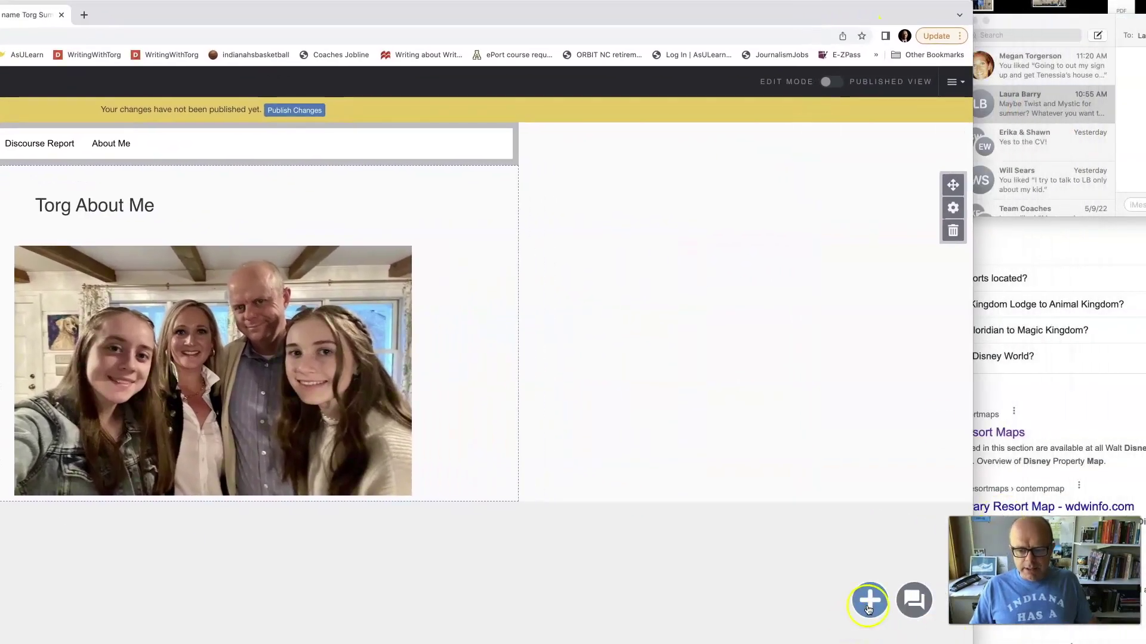
Add a Rich Text block reading 'a bunch of writing about me' below the family photo
{"action": "left_click", "coordinate": [868, 602]}
{"action": "left_click", "coordinate": [52, 406]}
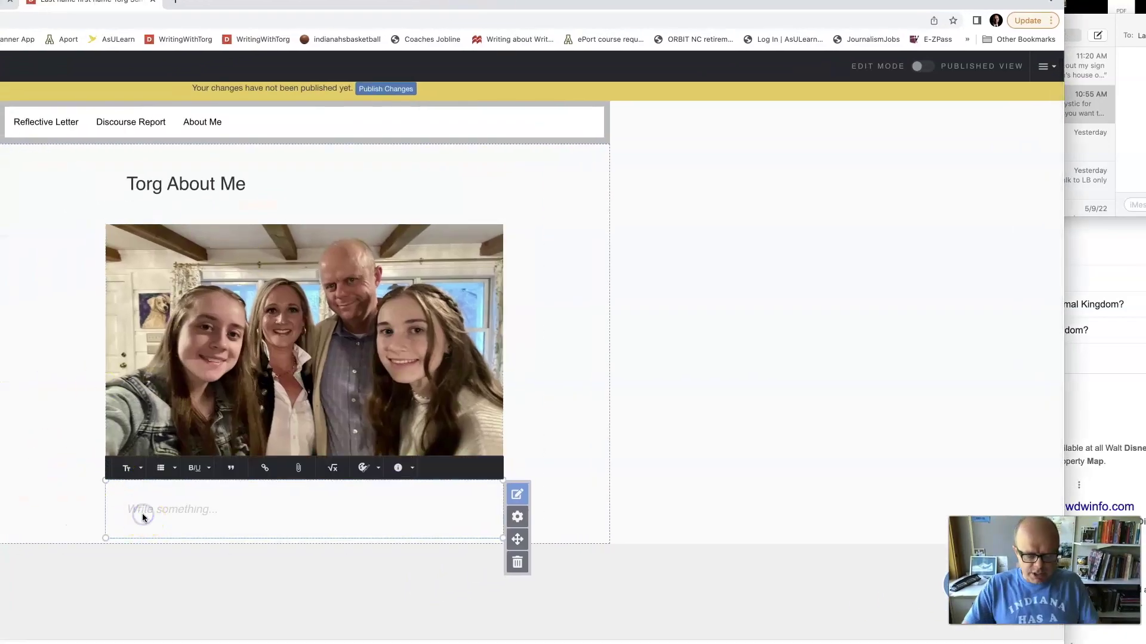
{"action": "type", "text": "a bunch of writing about me"}
{"action": "left_click", "coordinate": [133, 578]}
{"action": "mouse_move", "coordinate": [223, 507]}
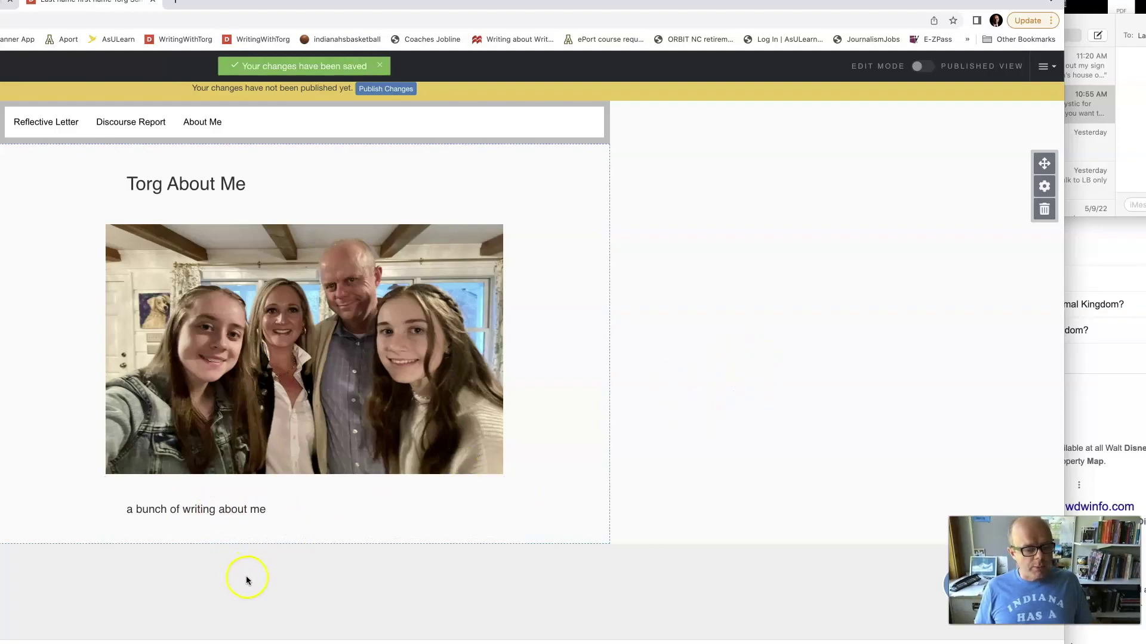
Upload FBC me and girls.jpeg from the Desktop as a second image on the page
{"action": "left_click", "coordinate": [828, 588]}
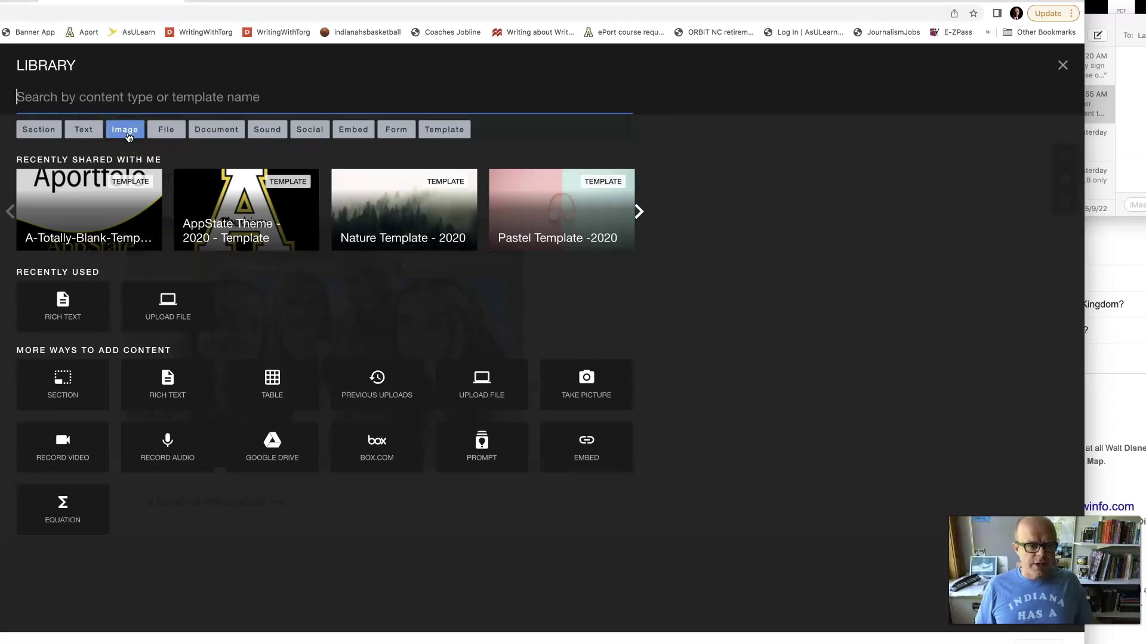
{"action": "left_click", "coordinate": [121, 131]}
{"action": "left_click", "coordinate": [157, 295]}
{"action": "left_click", "coordinate": [62, 186]}
{"action": "left_click", "coordinate": [301, 317]}
{"action": "double_click", "coordinate": [36, 70]}
{"action": "left_click", "coordinate": [821, 619]}
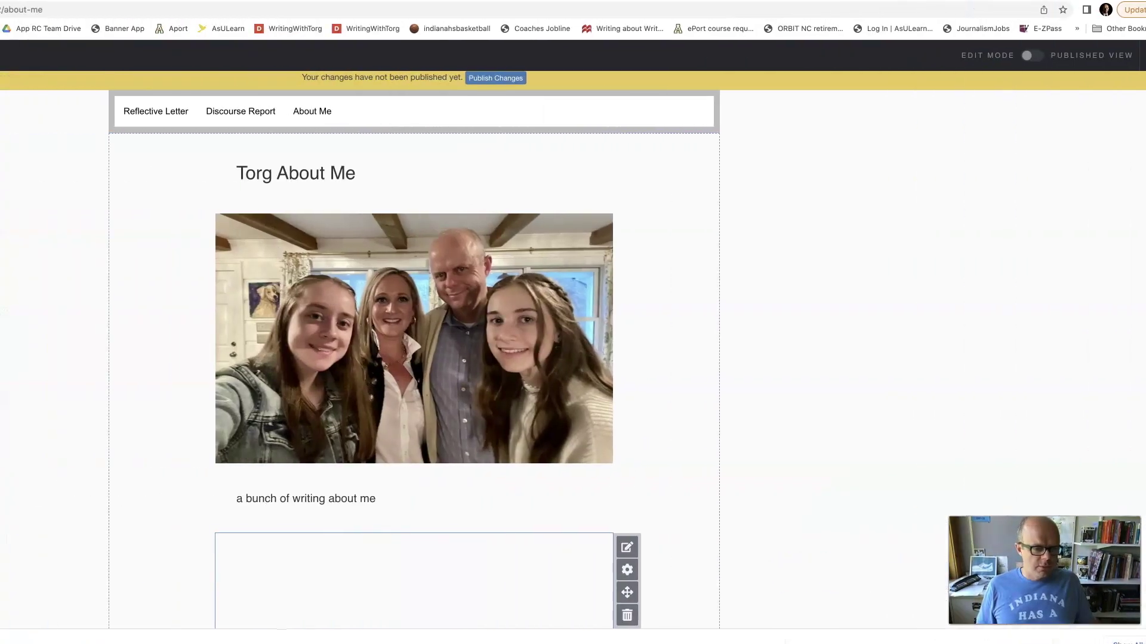
{"action": "scroll", "coordinate": [883, 130], "scroll_direction": "down", "scroll_amount": 4}
{"action": "scroll", "coordinate": [884, 132], "scroll_direction": "down", "scroll_amount": 2}
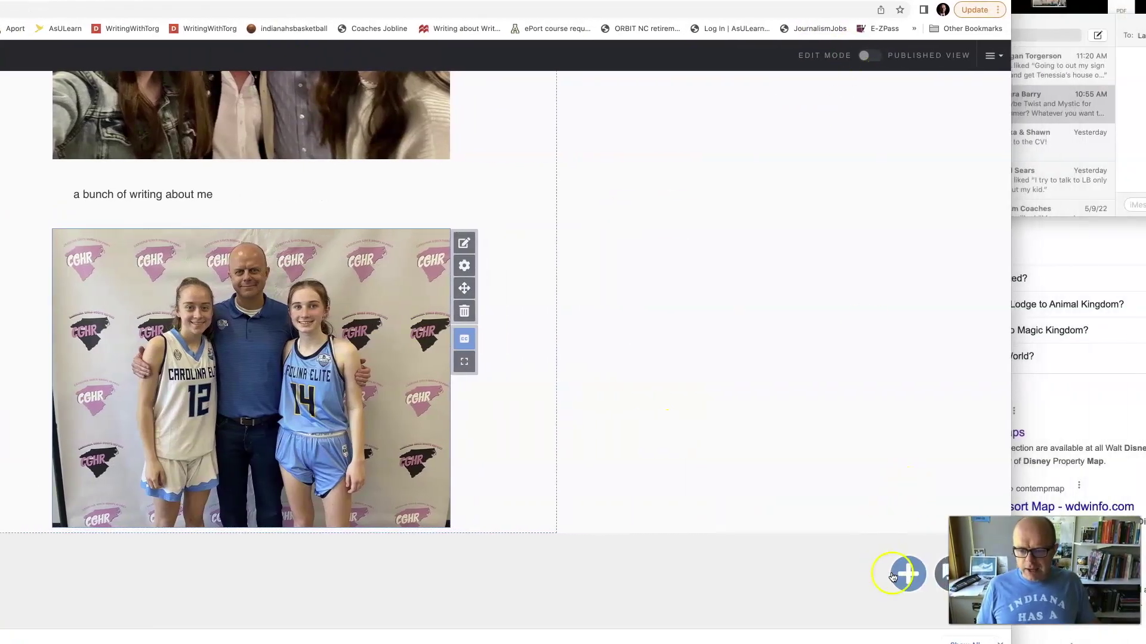
Add a Rich Text block reading 'the rest of my about me text' under the second photo
{"action": "left_click", "coordinate": [893, 577]}
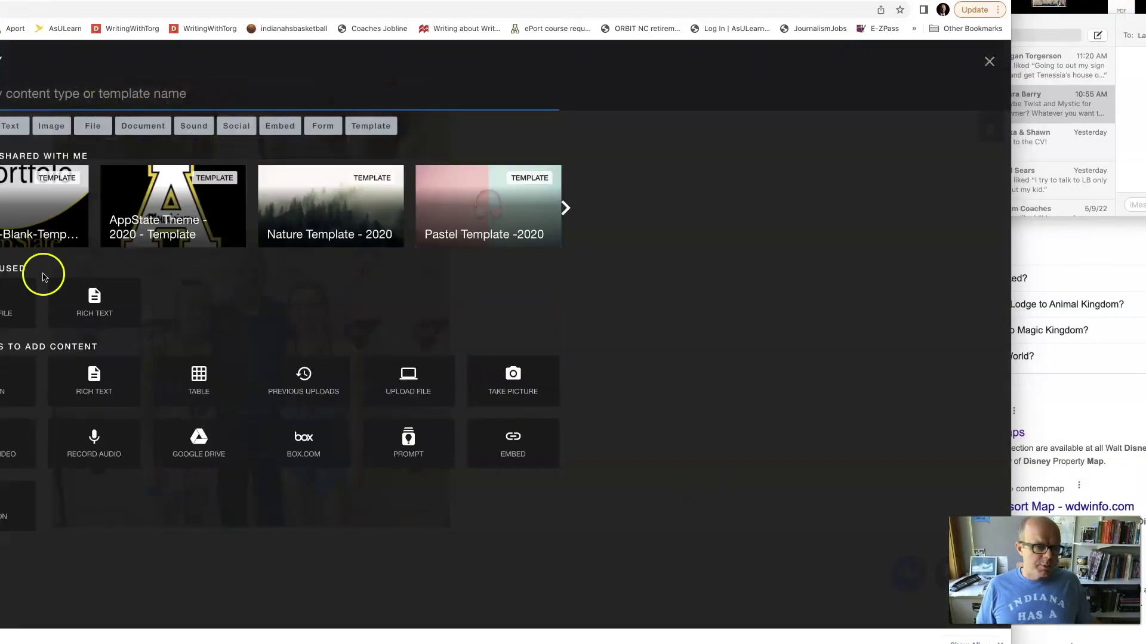
{"action": "left_click", "coordinate": [95, 298]}
{"action": "scroll", "coordinate": [120, 562], "scroll_direction": "down", "scroll_amount": 2}
{"action": "left_click", "coordinate": [254, 505]}
{"action": "left_click", "coordinate": [352, 332]}
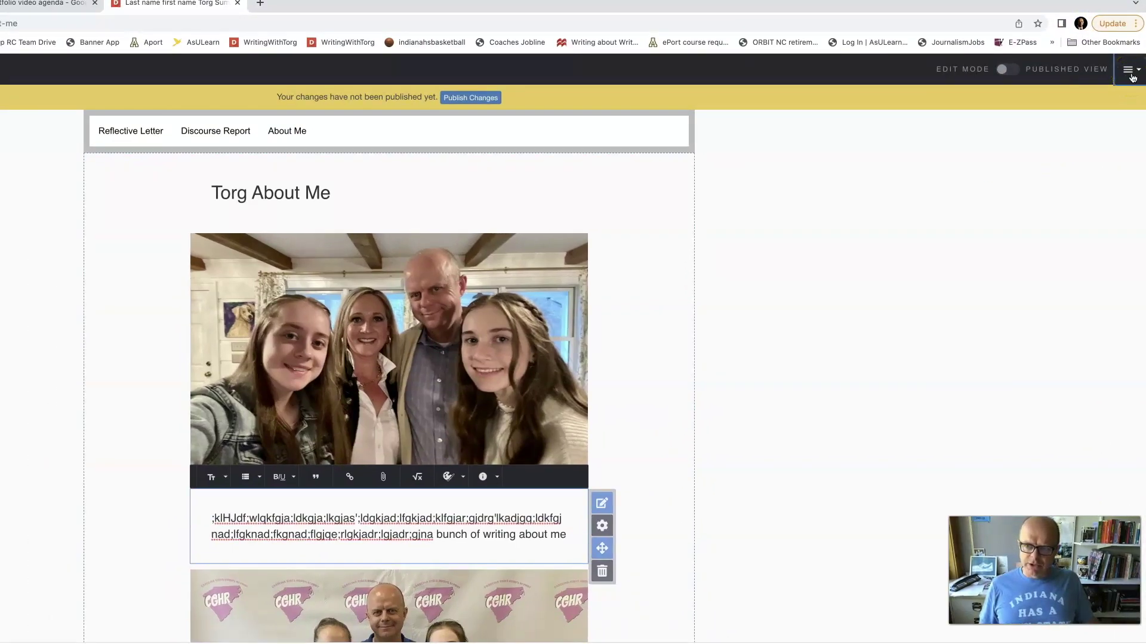
Publish the listed pages through Publish Pages, then save the ePortfolio Settings dialog
{"action": "left_click", "coordinate": [1129, 71]}
{"action": "left_click", "coordinate": [1091, 123]}
{"action": "left_click", "coordinate": [1079, 124]}
{"action": "left_click", "coordinate": [902, 607]}
{"action": "left_click", "coordinate": [469, 615]}
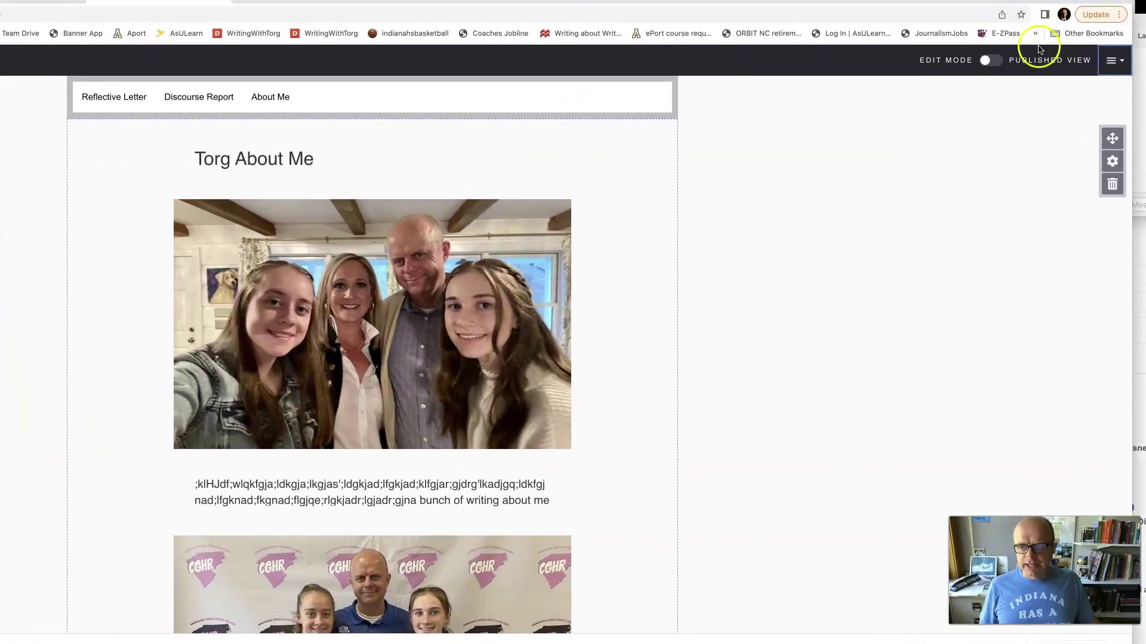
Switch the About Me page to Published View and select its full /published web address
{"action": "left_click", "coordinate": [1069, 60]}
{"action": "left_click", "coordinate": [1019, 60]}
{"action": "left_click", "coordinate": [1005, 60]}
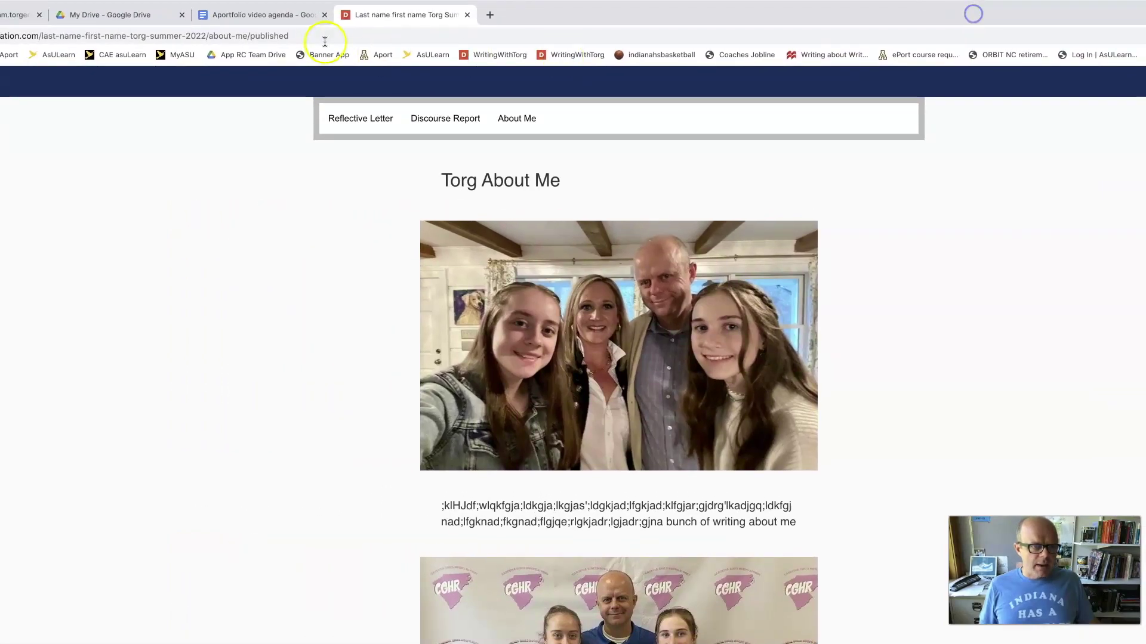
{"action": "left_click", "coordinate": [324, 39]}
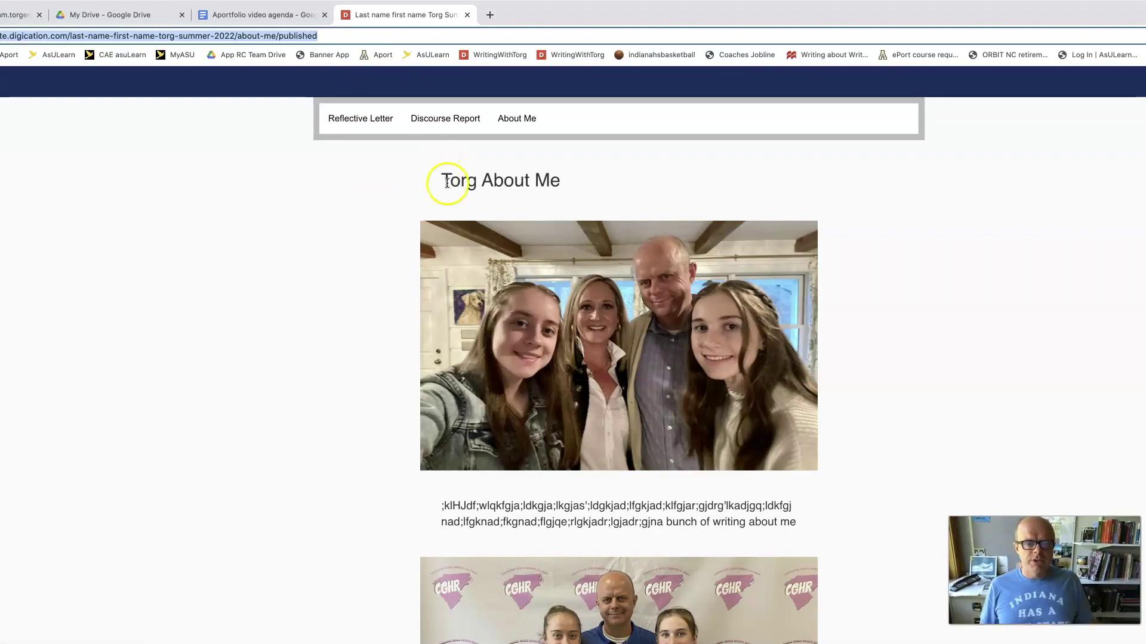